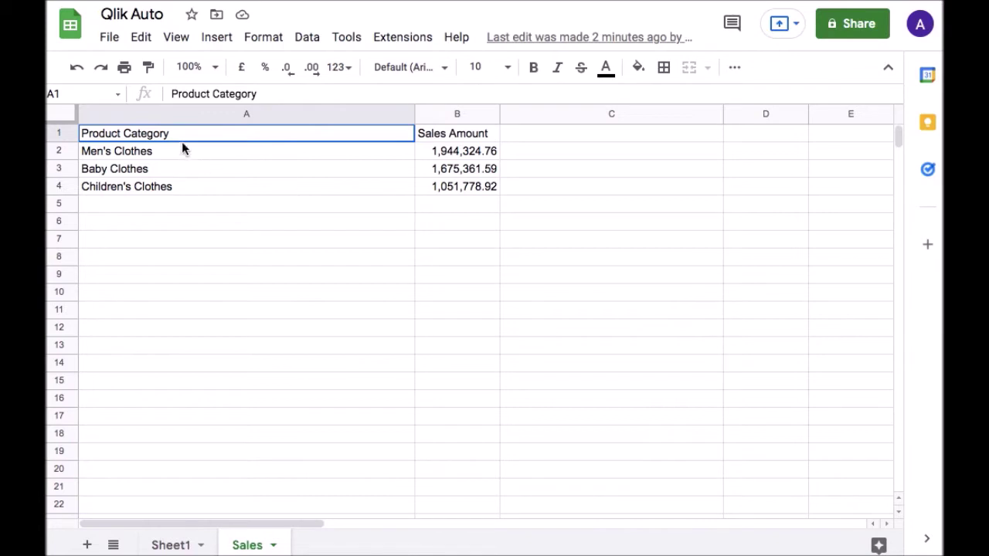
- Delete the Apply Bookmark block and run the automation, which finishes in 7 seconds
{"action": "left_click", "coordinate": [440, 136]}
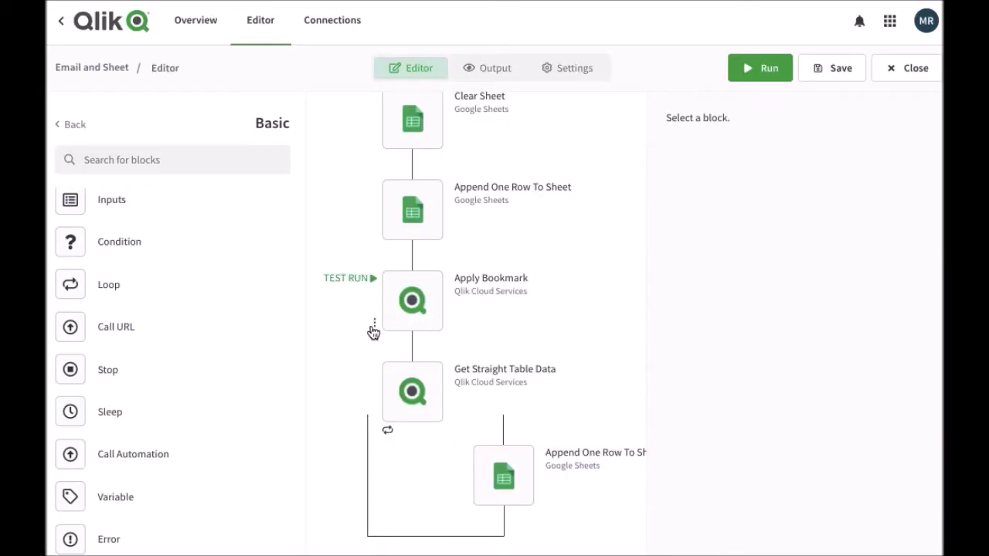
{"action": "left_click", "coordinate": [374, 324]}
{"action": "left_click", "coordinate": [420, 287]}
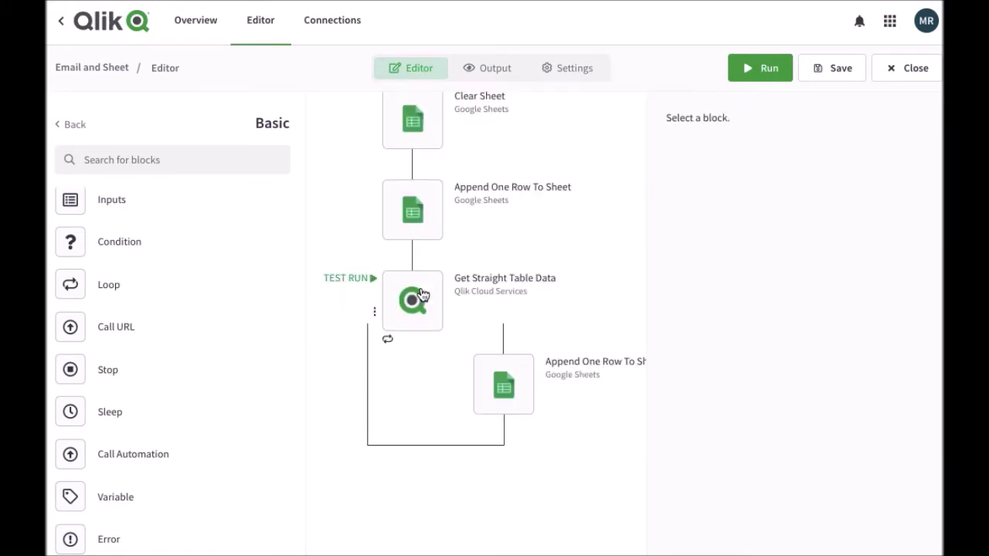
{"action": "left_click", "coordinate": [763, 66]}
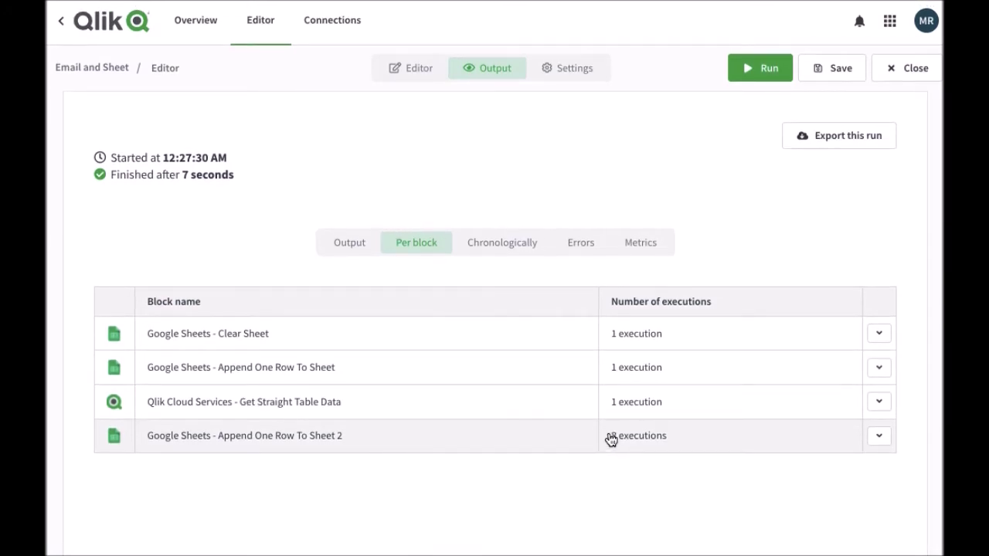
{"action": "left_click", "coordinate": [432, 80]}
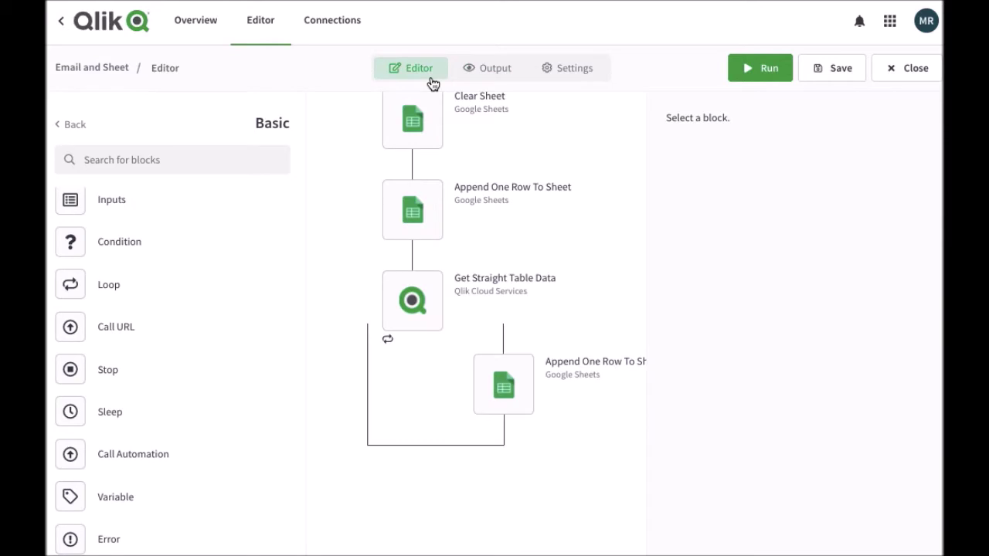
- Drag the Mail connector's Send Mail block below the loop to end the flow
{"action": "left_click", "coordinate": [111, 167]}
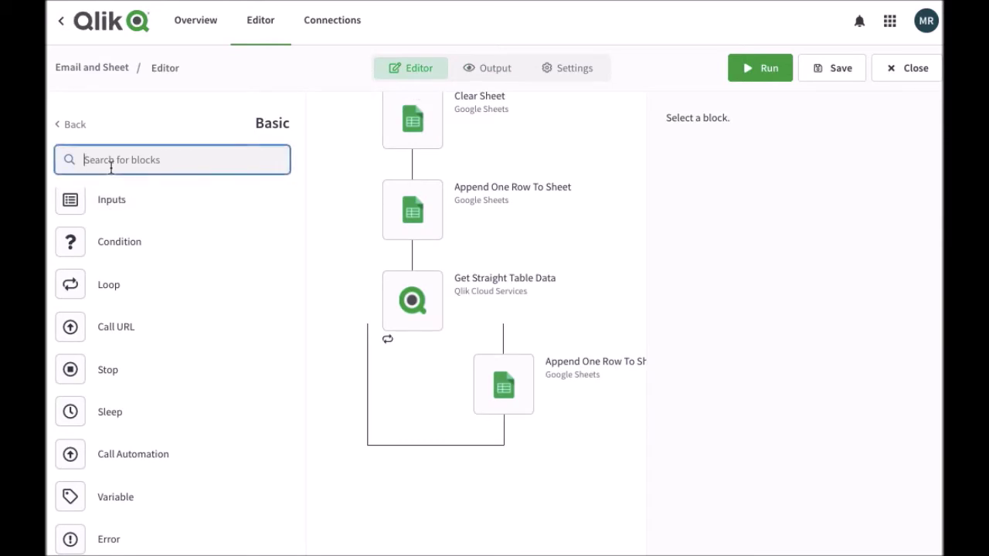
{"action": "type", "text": "ema"}
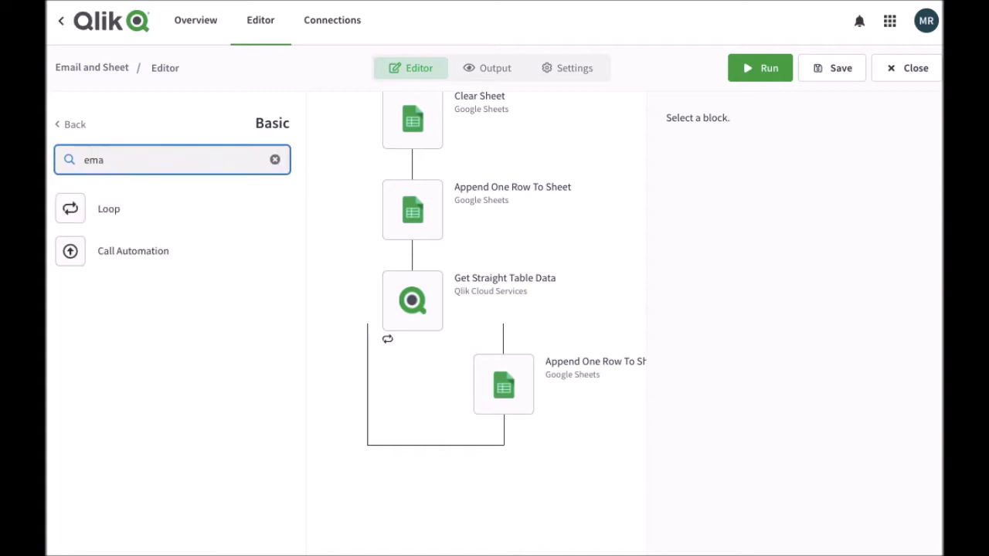
{"action": "key", "text": "BackSpace"}
{"action": "key", "text": "BackSpace"}
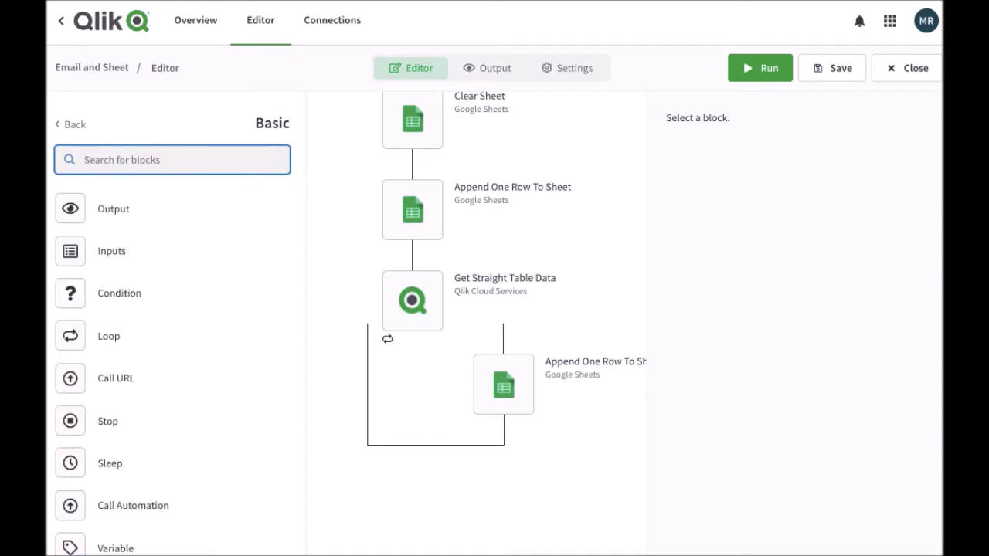
{"action": "left_click", "coordinate": [78, 123]}
{"action": "scroll", "coordinate": [123, 378], "scroll_direction": "down", "scroll_amount": 1}
{"action": "left_click_drag", "start_coordinate": [99, 496], "coordinate": [460, 487]}
{"action": "left_click_drag", "start_coordinate": [116, 480], "coordinate": [432, 485]}
{"action": "left_click_drag", "start_coordinate": [93, 479], "coordinate": [448, 482]}
{"action": "left_click", "coordinate": [93, 488]}
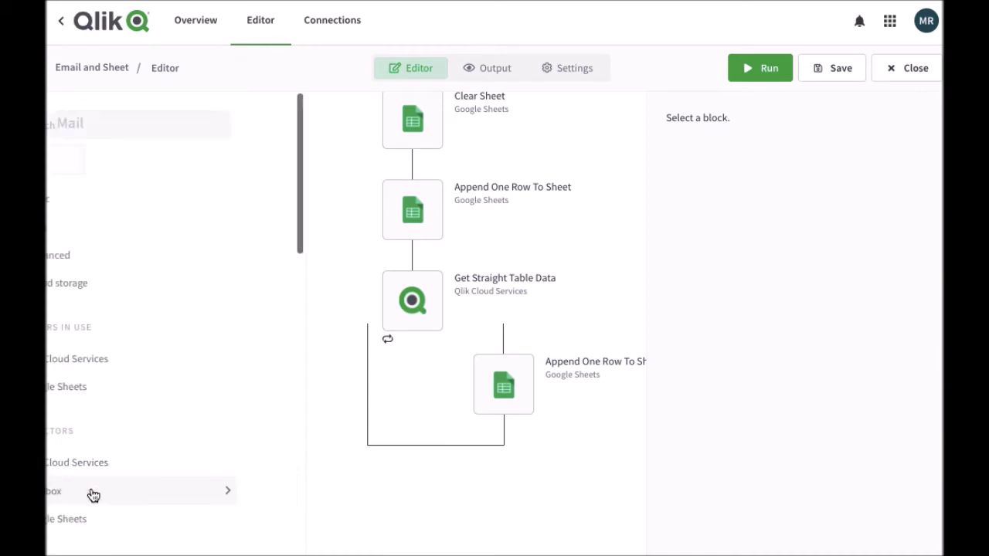
{"action": "left_click_drag", "start_coordinate": [133, 223], "coordinate": [412, 477]}
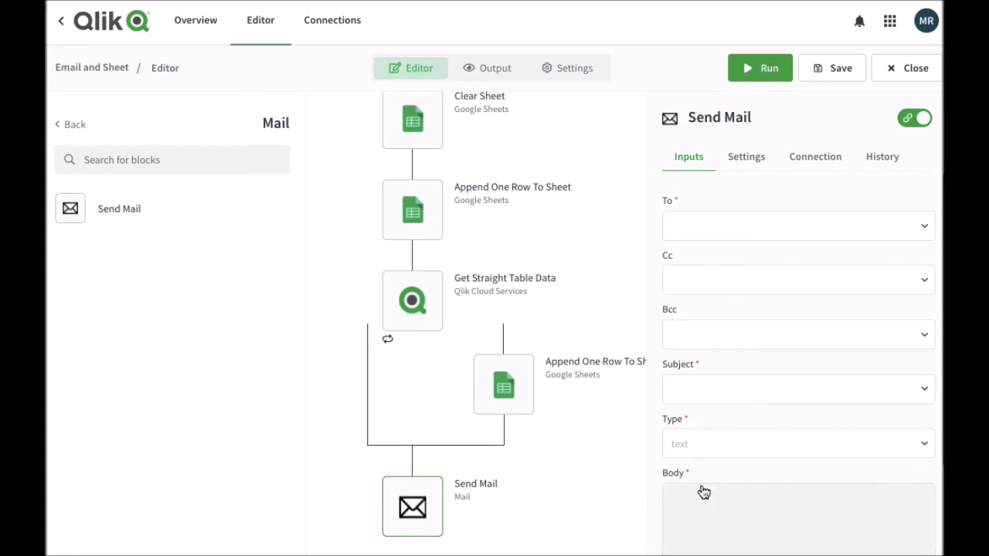
- Set the Send Mail email type to html
{"action": "left_click", "coordinate": [717, 453]}
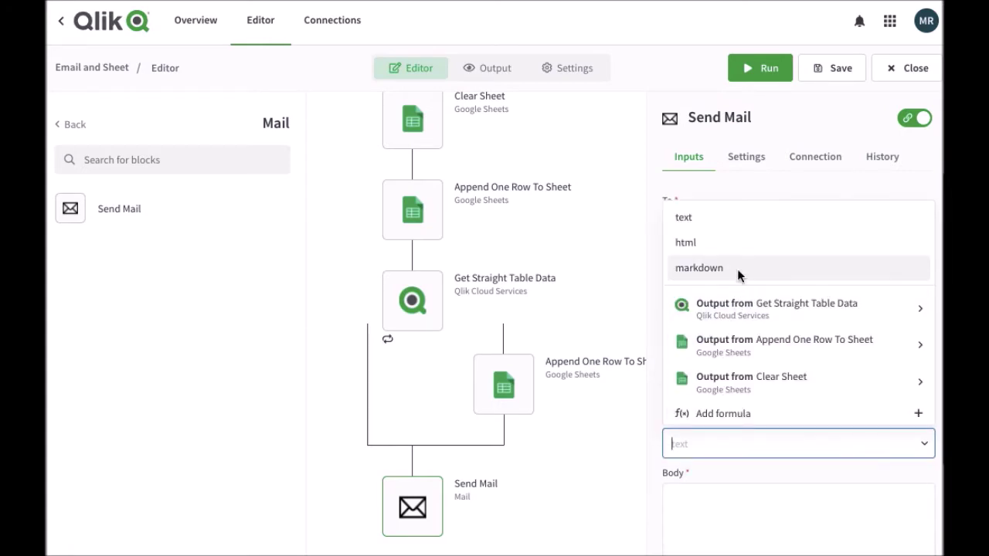
{"action": "left_click", "coordinate": [742, 243]}
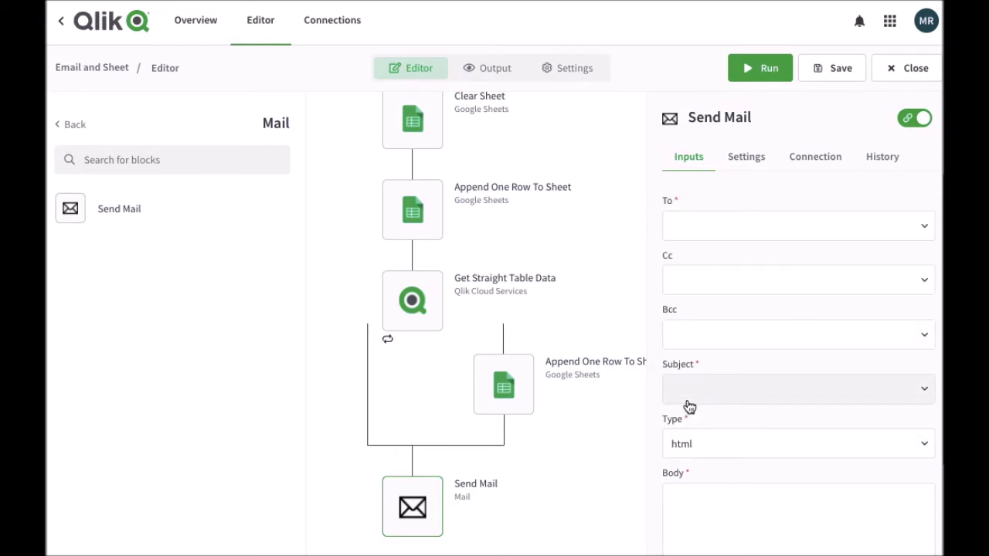
{"action": "scroll", "coordinate": [604, 437], "scroll_direction": "down", "scroll_amount": 1}
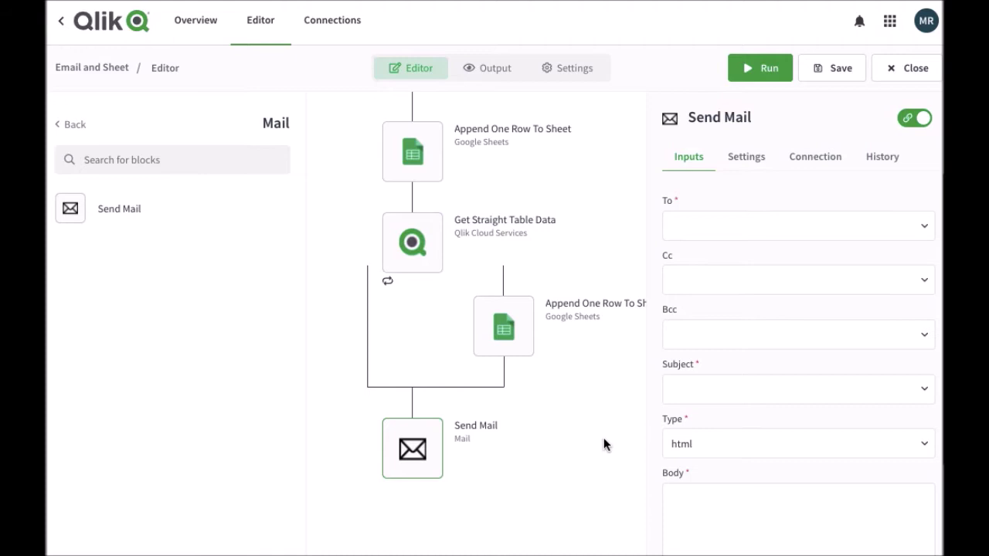
{"action": "left_click", "coordinate": [741, 232]}
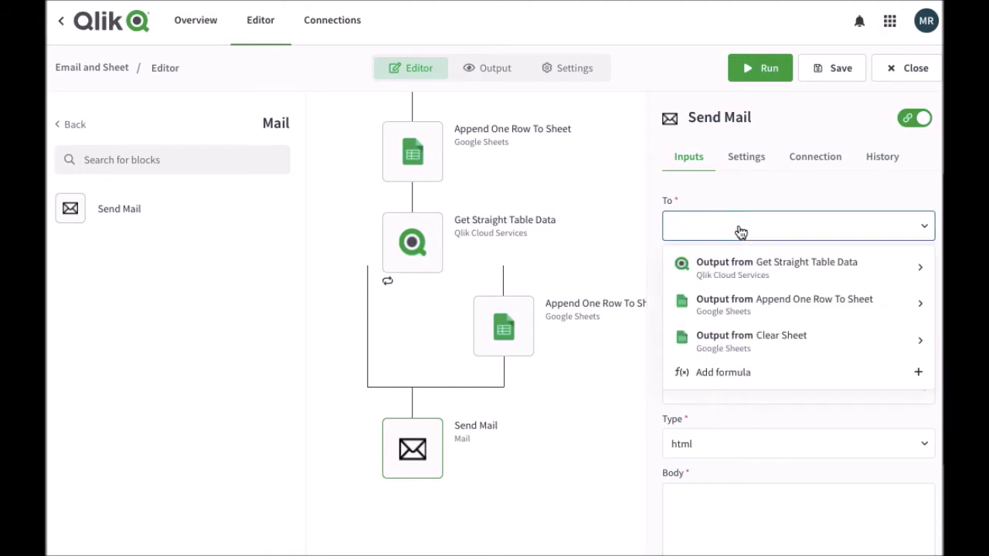
{"action": "scroll", "coordinate": [670, 453], "scroll_direction": "down", "scroll_amount": 1}
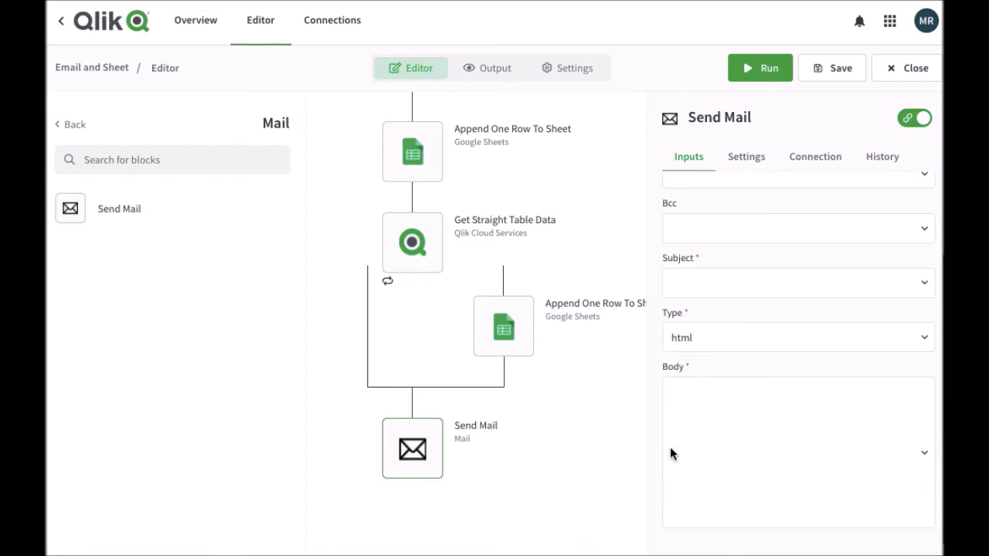
- Set the subject to 'test' and put the Get Straight Table Data output in the body
{"action": "left_click", "coordinate": [780, 290]}
{"action": "type", "text": "test"}
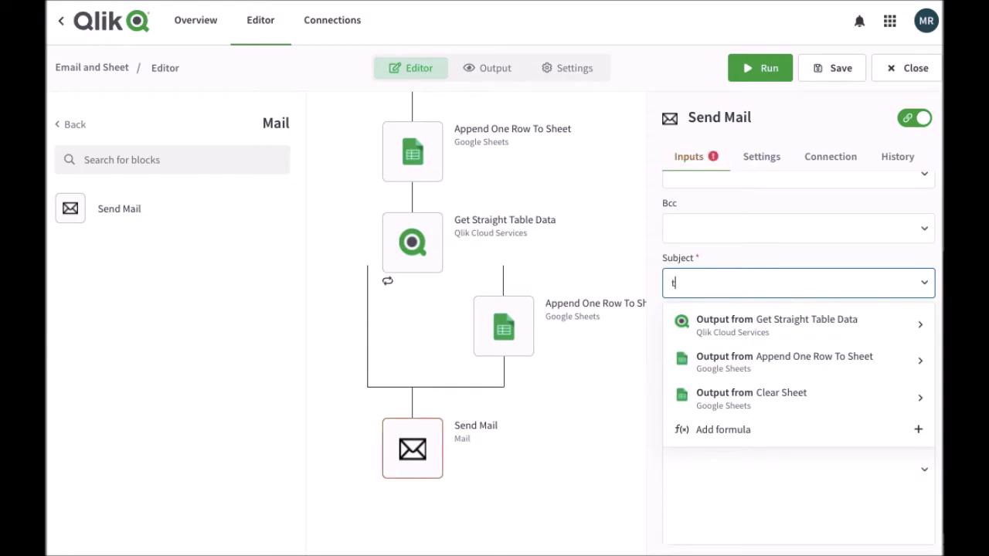
{"action": "left_click", "coordinate": [588, 374]}
{"action": "mouse_move", "coordinate": [410, 448]}
{"action": "left_click", "coordinate": [748, 415]}
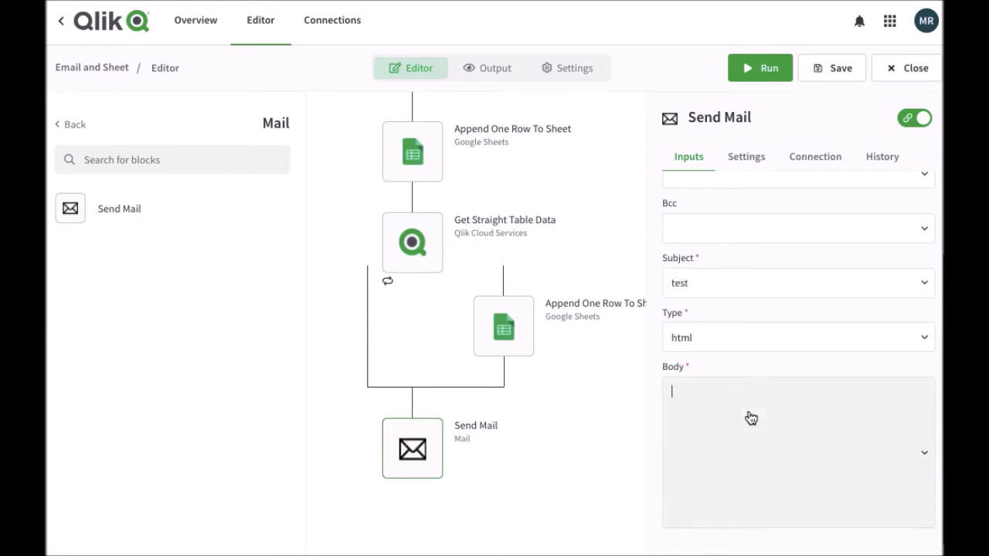
{"action": "left_click", "coordinate": [780, 245]}
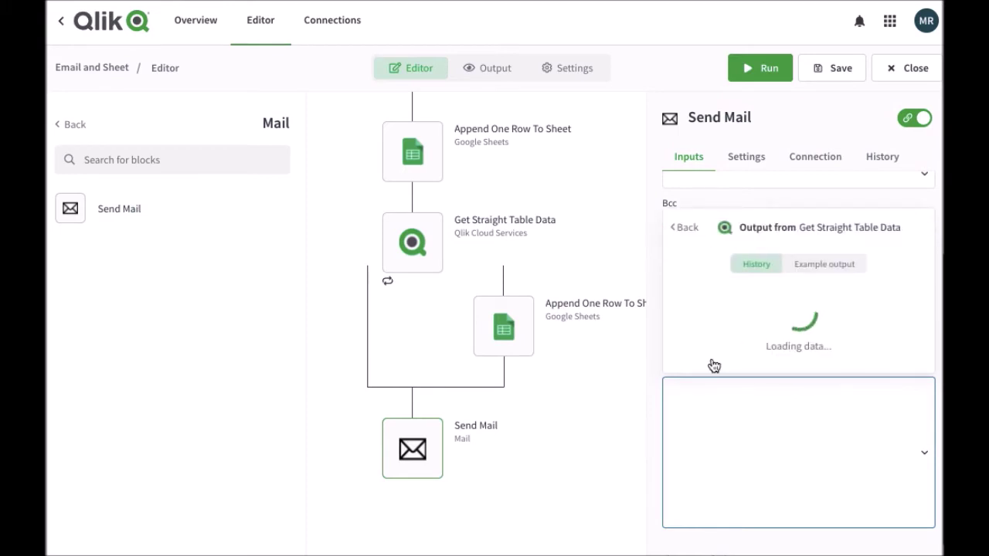
{"action": "left_click", "coordinate": [743, 307]}
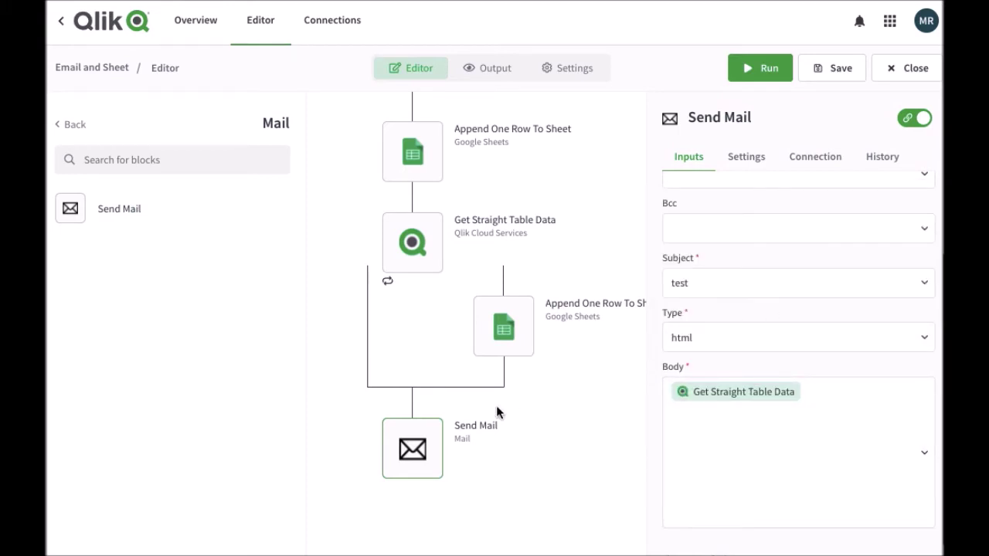
- Test-run the Send Mail block and confirm its History output reports Mail(s) sent
{"action": "mouse_move", "coordinate": [379, 463]}
{"action": "left_click", "coordinate": [347, 426]}
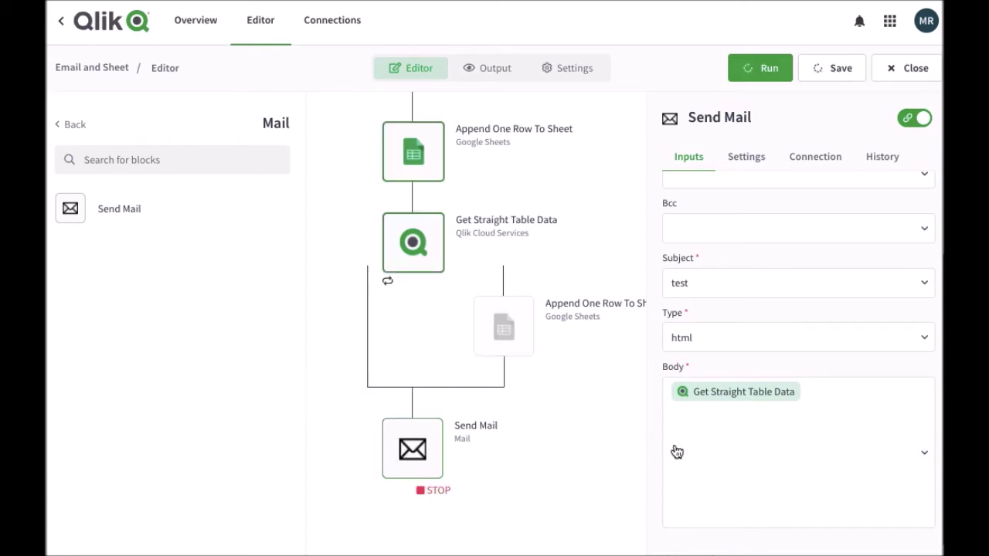
{"action": "left_click", "coordinate": [883, 157]}
{"action": "scroll", "coordinate": [842, 321], "scroll_direction": "down", "scroll_amount": 2}
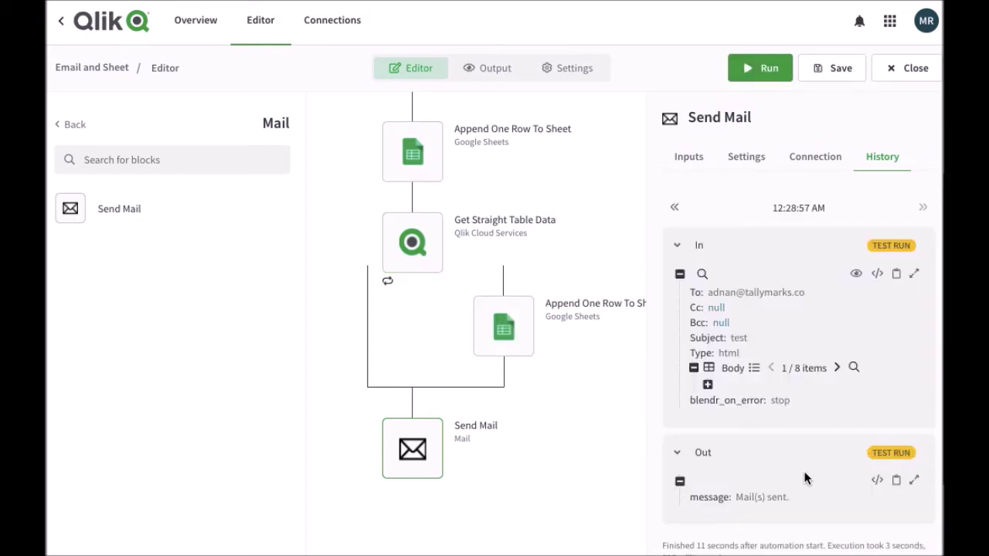
{"action": "scroll", "coordinate": [805, 474], "scroll_direction": "down", "scroll_amount": 2}
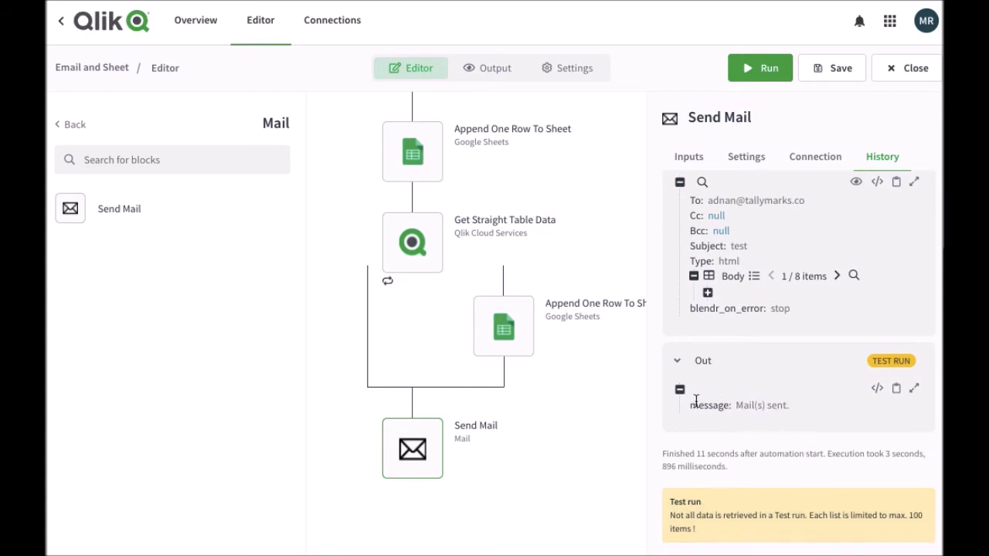
{"action": "left_click", "coordinate": [914, 388]}
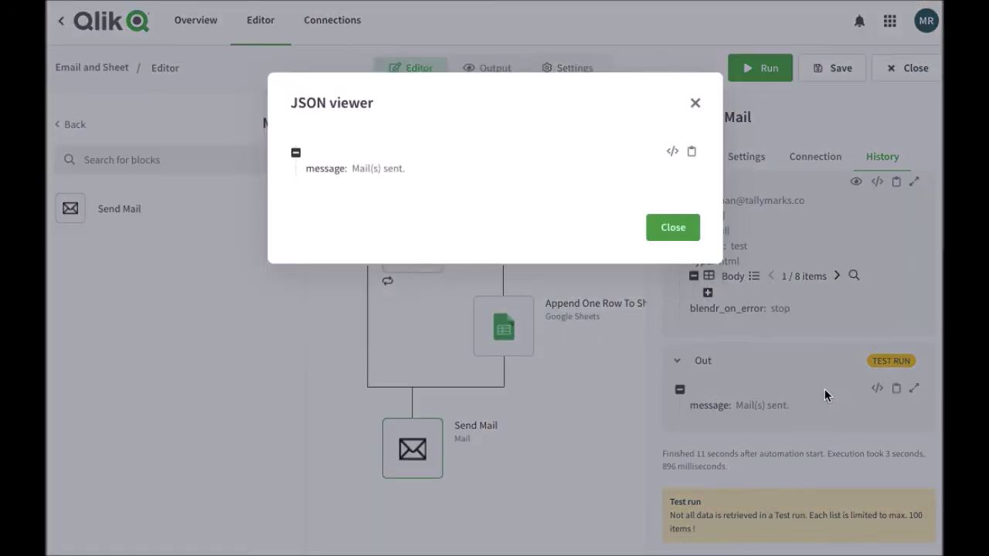
{"action": "left_click", "coordinate": [695, 107]}
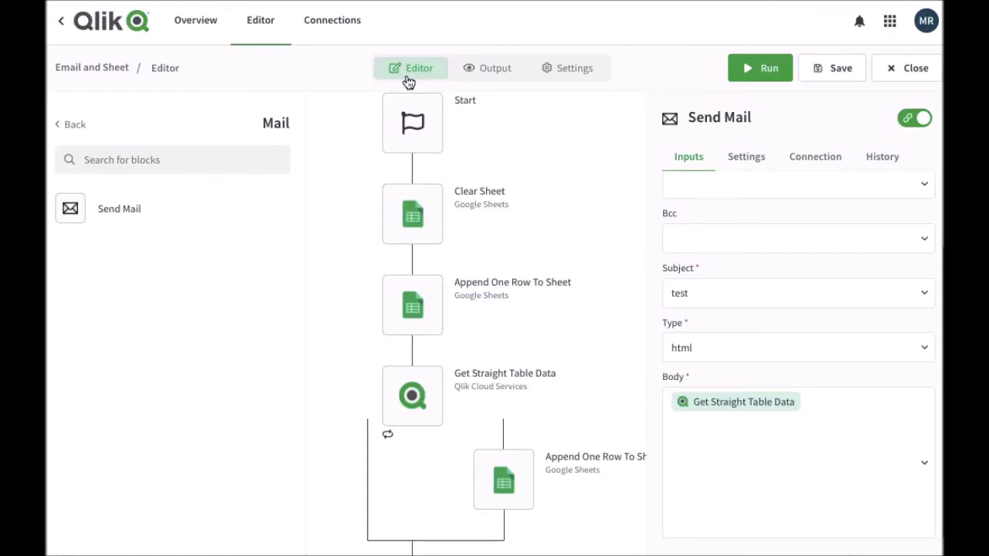
- Add a Variable block from the Basic blocks after the loop's append step
{"action": "scroll", "coordinate": [543, 288], "scroll_direction": "down", "scroll_amount": 2}
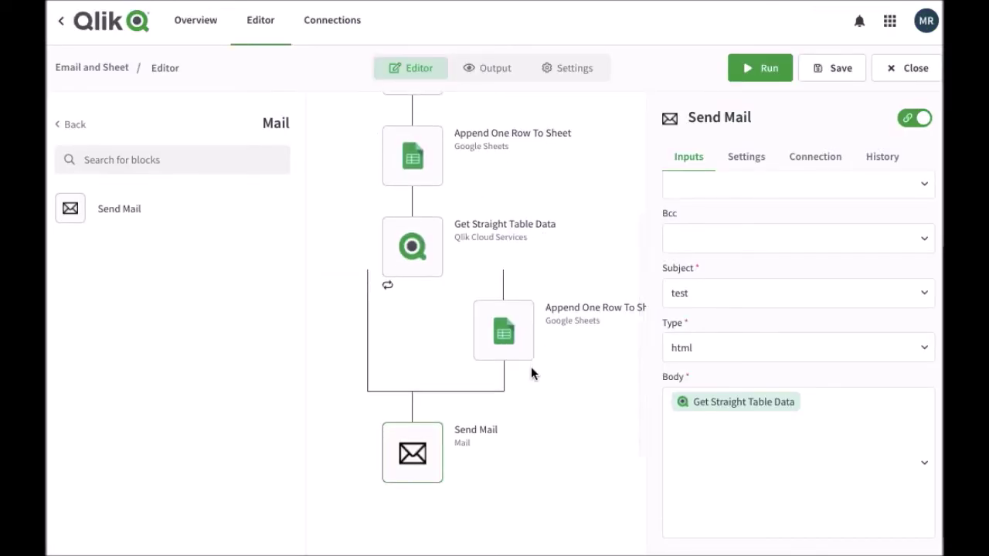
{"action": "left_click", "coordinate": [75, 126]}
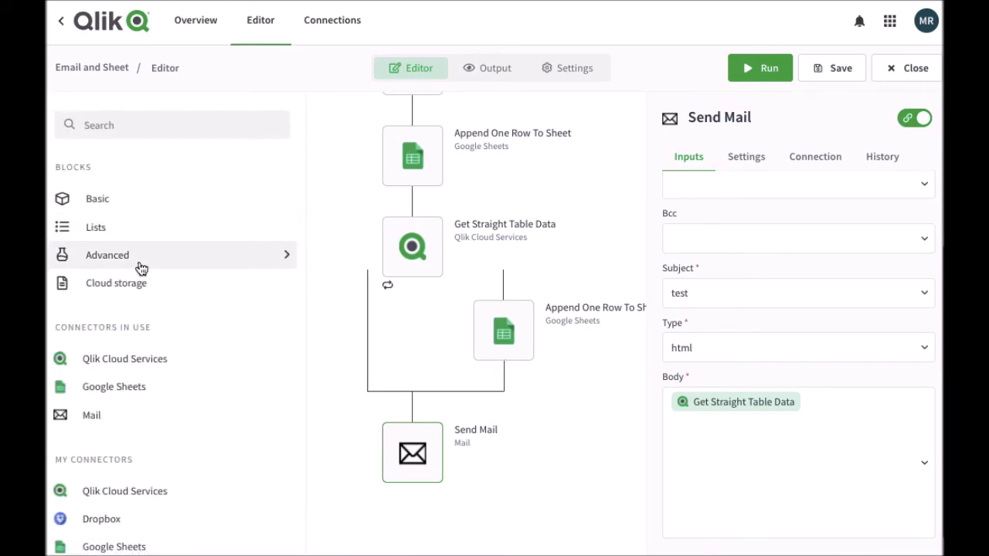
{"action": "left_click", "coordinate": [133, 201]}
{"action": "scroll", "coordinate": [110, 362], "scroll_direction": "down", "scroll_amount": 1}
{"action": "left_click_drag", "start_coordinate": [127, 514], "coordinate": [515, 381]}
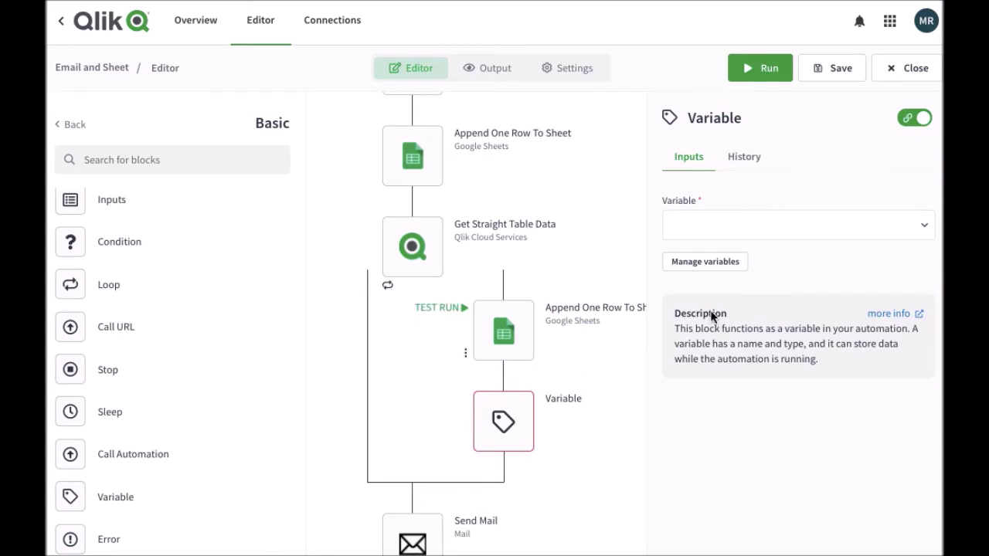
- Set the Variable block to the Tabledata string variable and check it in Manage variables
{"action": "left_click", "coordinate": [749, 231]}
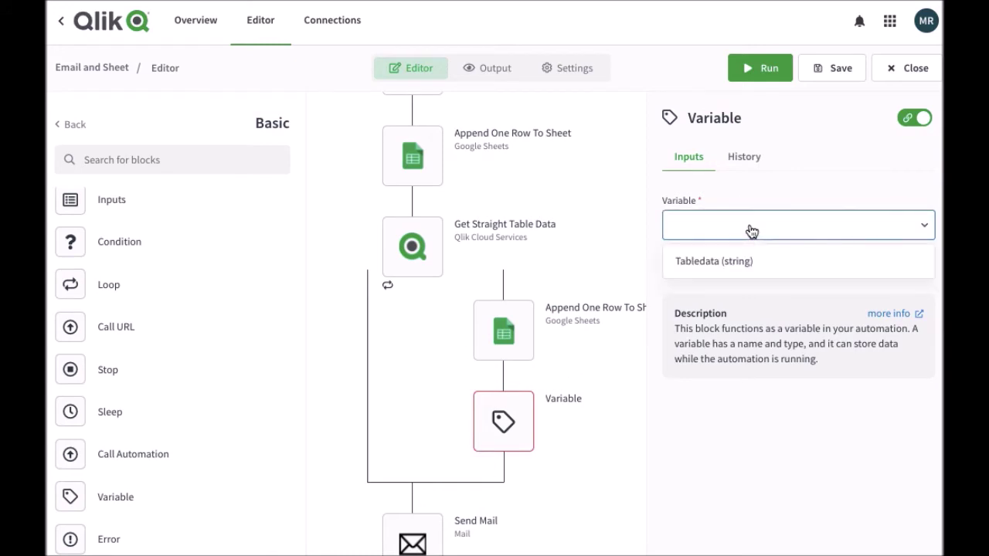
{"action": "left_click", "coordinate": [726, 263]}
{"action": "left_click", "coordinate": [717, 263]}
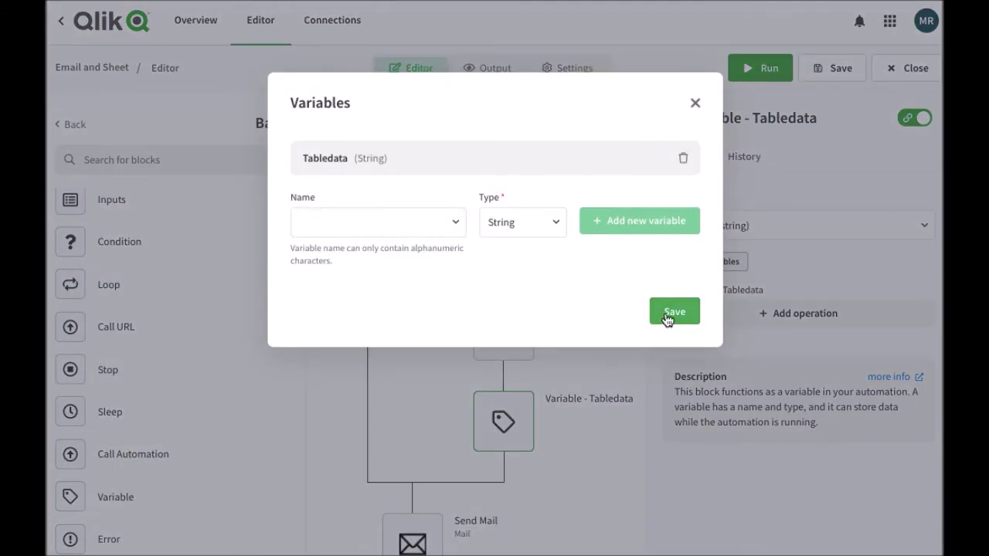
{"action": "left_click", "coordinate": [695, 103]}
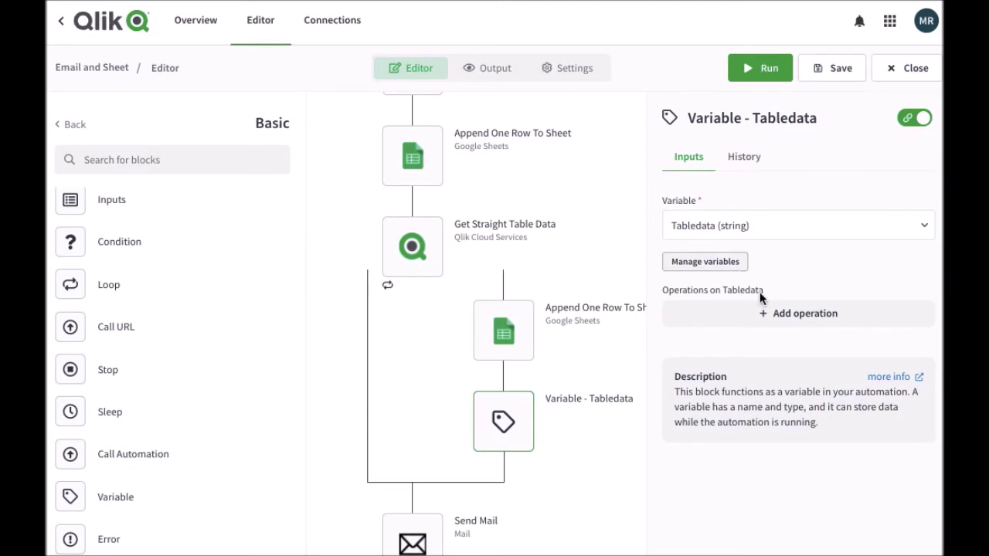
- Add an Append operation to Tabledata with 'Sale for Category' before the item's Category Name
{"action": "left_click", "coordinate": [791, 331]}
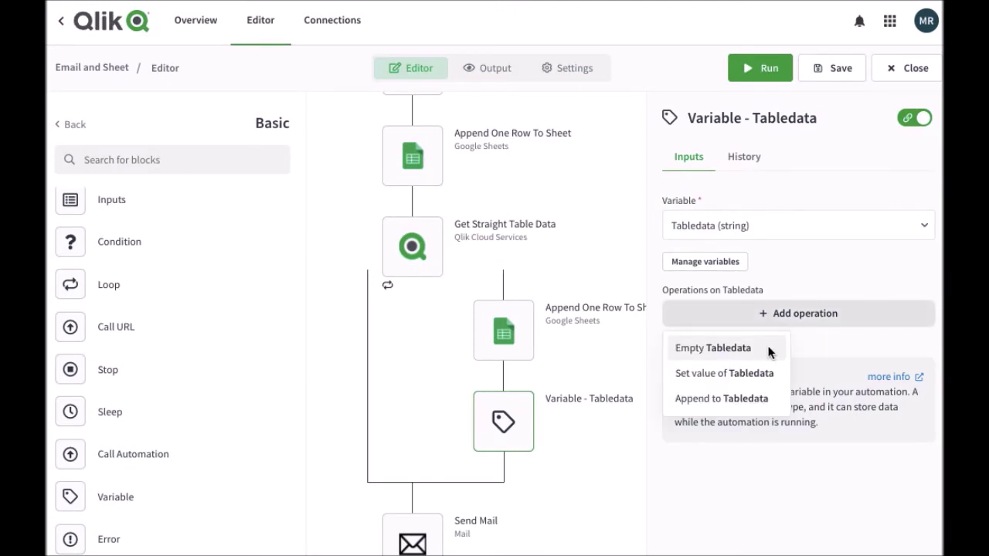
{"action": "left_click", "coordinate": [754, 398]}
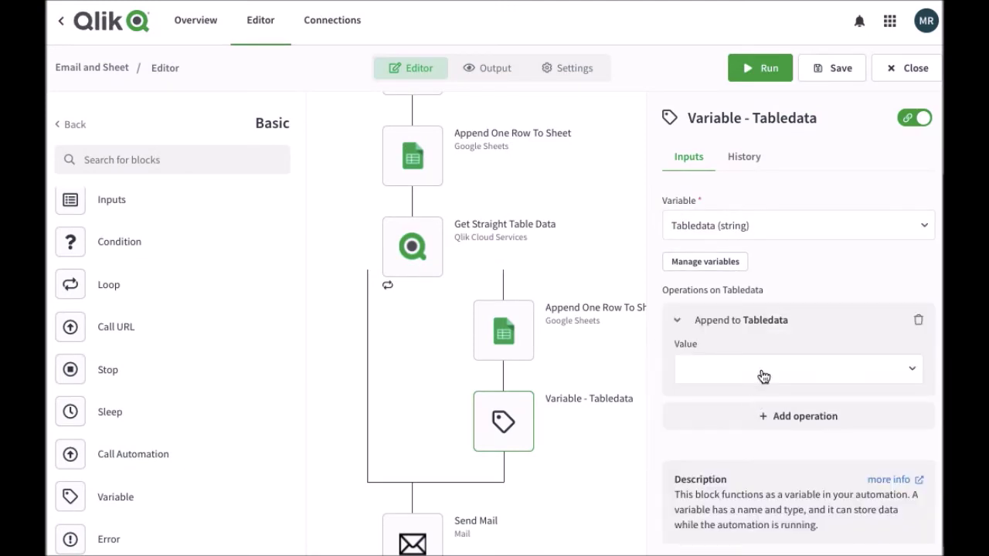
{"action": "left_click", "coordinate": [763, 376]}
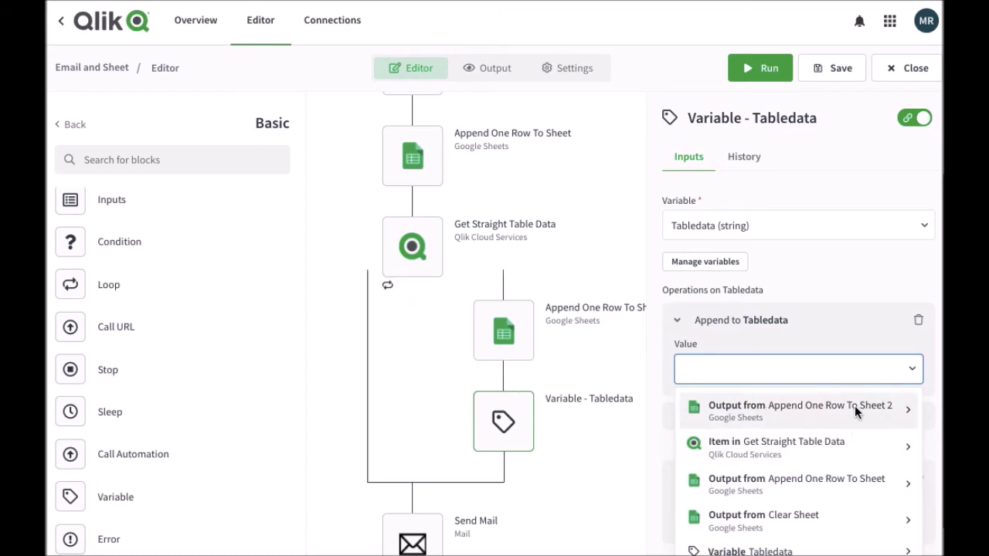
{"action": "left_click", "coordinate": [845, 442]}
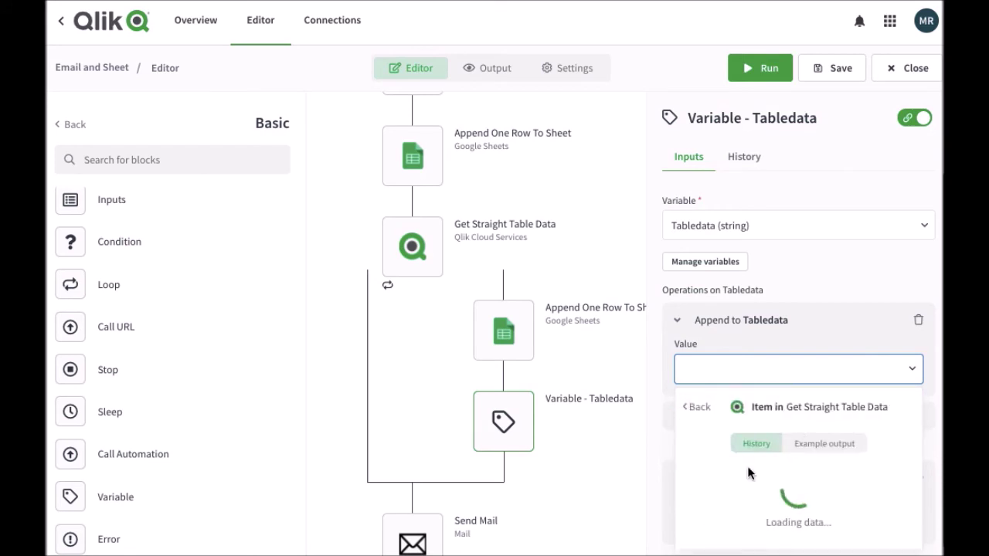
{"action": "left_click", "coordinate": [748, 526]}
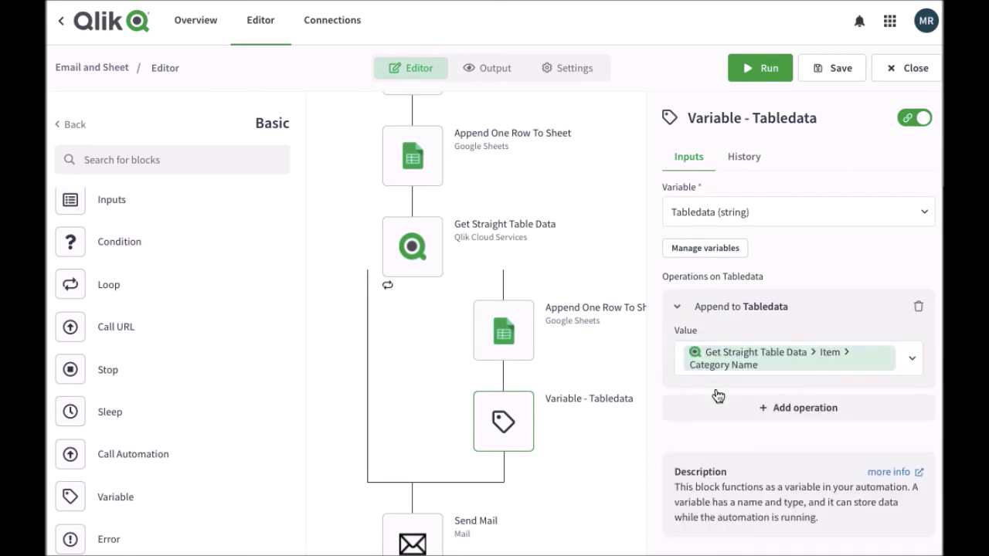
{"action": "left_click", "coordinate": [681, 355]}
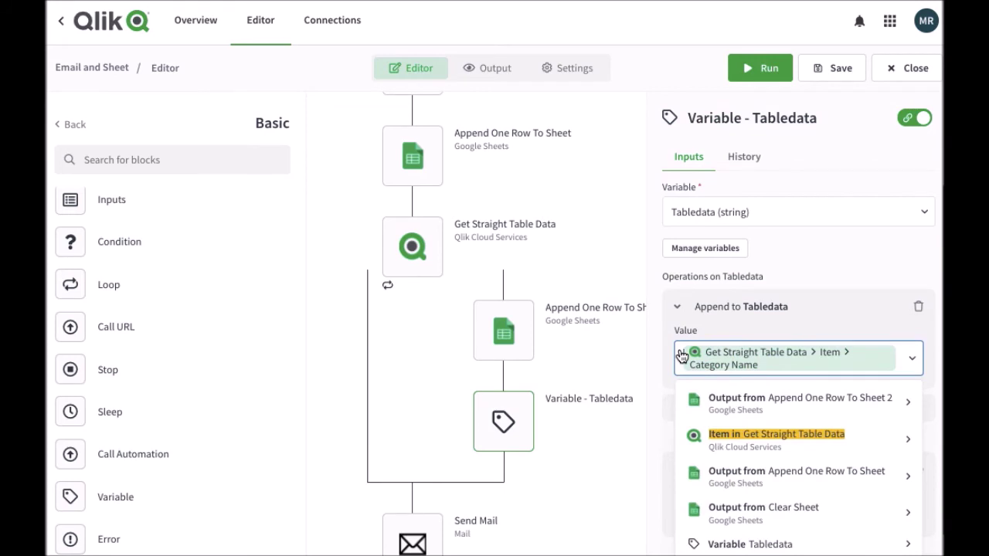
{"action": "left_click", "coordinate": [681, 355]}
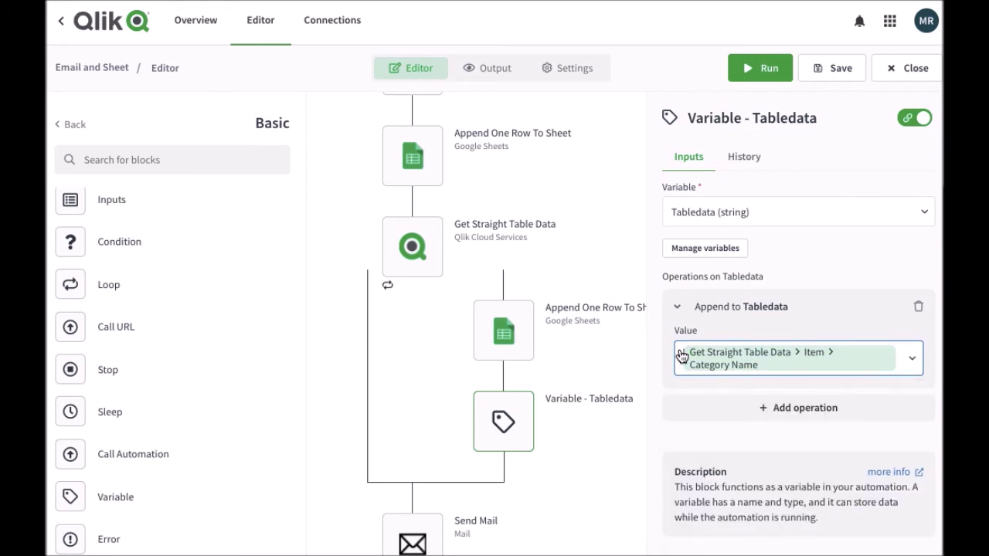
{"action": "type", "text": "Sale for"}
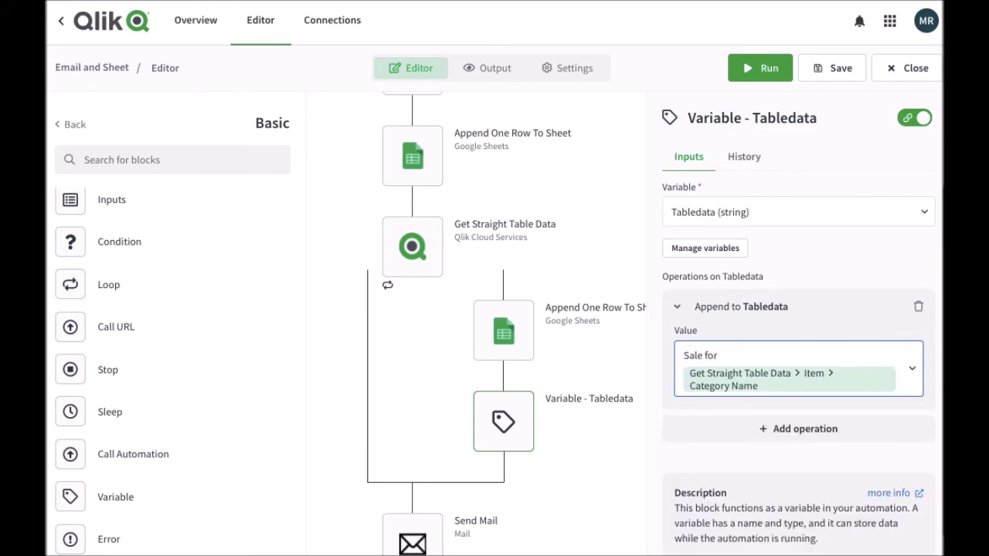
{"action": "type", "text": " Category"}
{"action": "key", "text": "BackSpace"}
{"action": "key", "text": "BackSpace"}
{"action": "key", "text": "BackSpace"}
{"action": "key", "text": "BackSpace"}
{"action": "key", "text": "BackSpace"}
{"action": "type", "text": "o"}
{"action": "key", "text": "BackSpace"}
{"action": "type", "text": "egor"}
- Continue the appended value with 'is', the item's Sales Amount and a <br> tag
{"action": "scroll", "coordinate": [845, 382], "scroll_direction": "down", "scroll_amount": 1}
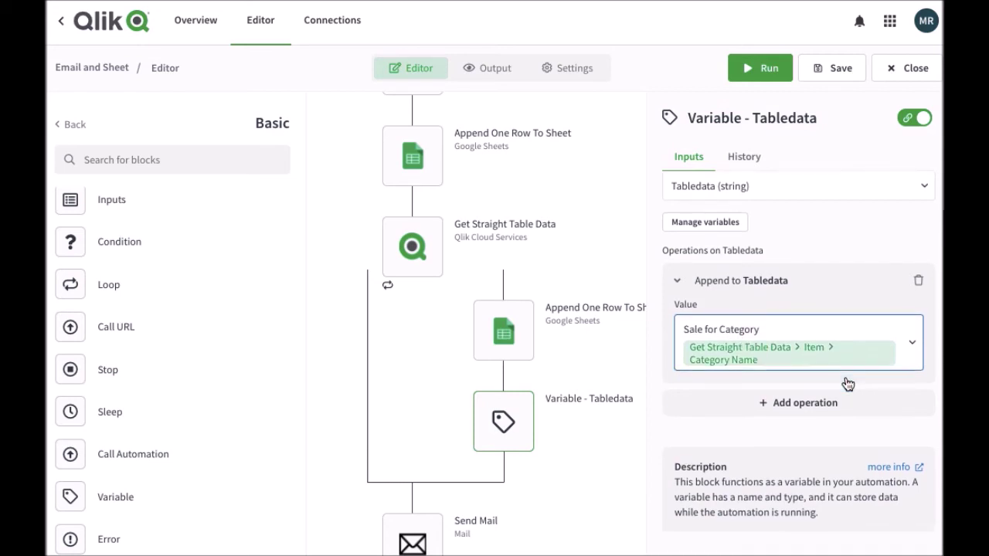
{"action": "left_click", "coordinate": [901, 356]}
{"action": "type", "text": "is"}
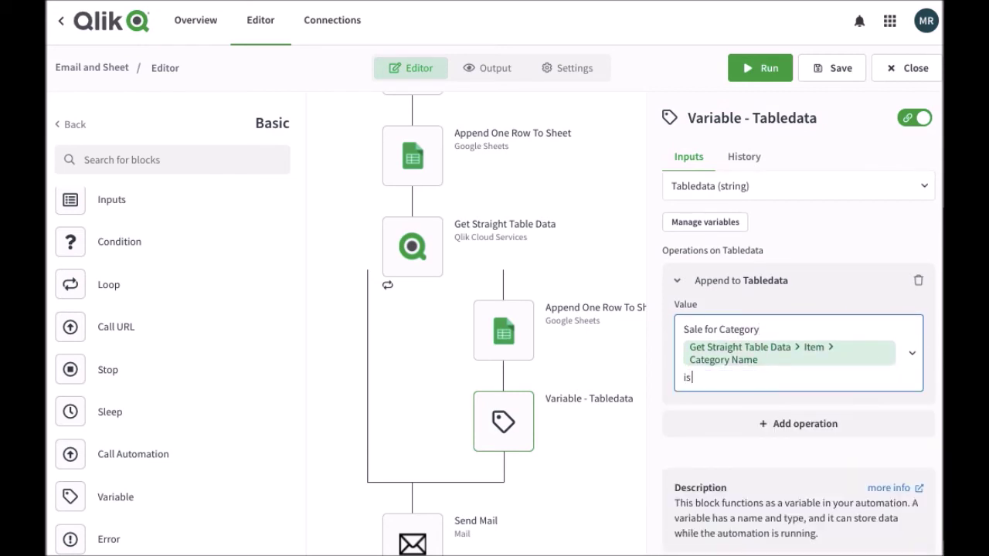
{"action": "left_click", "coordinate": [884, 384]}
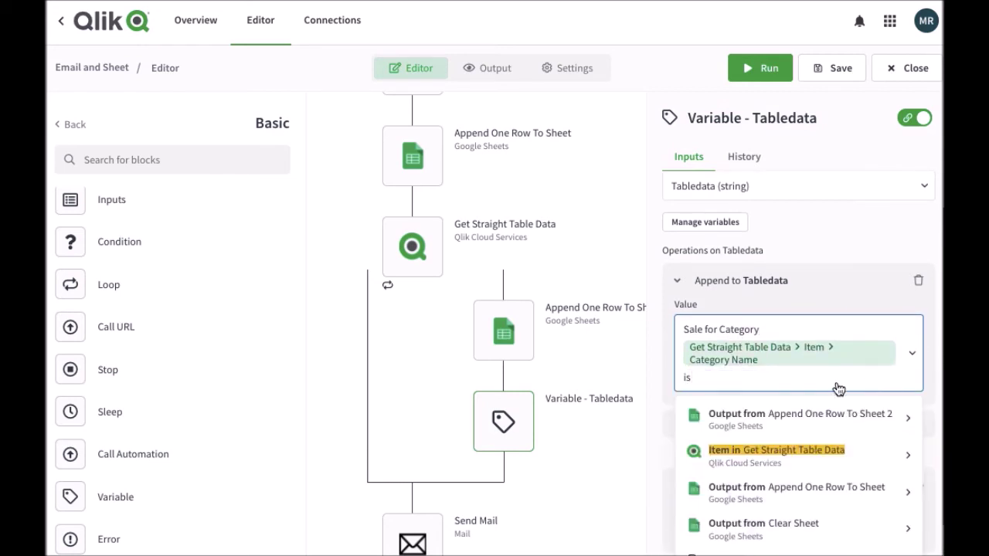
{"action": "left_click", "coordinate": [828, 455]}
{"action": "scroll", "coordinate": [792, 501], "scroll_direction": "down", "scroll_amount": 1}
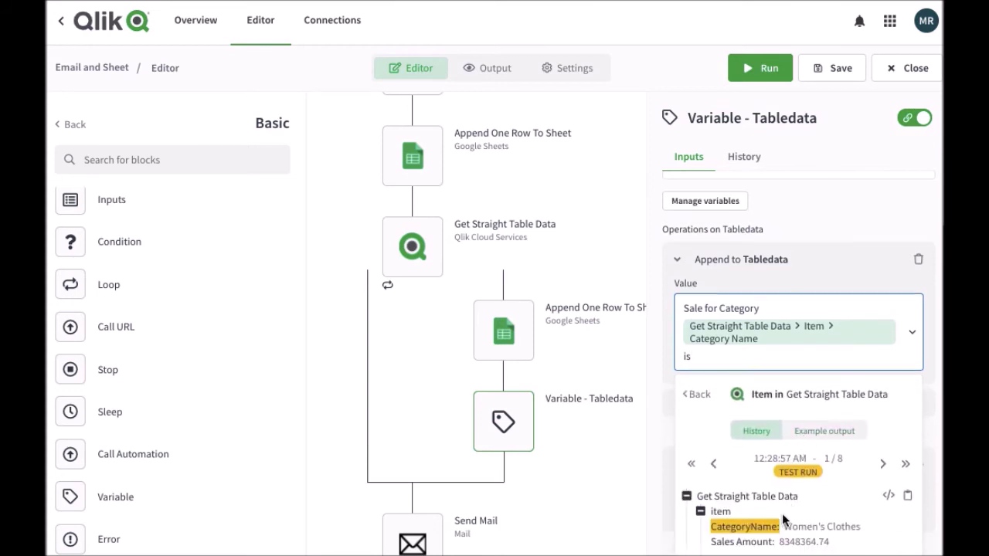
{"action": "left_click", "coordinate": [749, 543]}
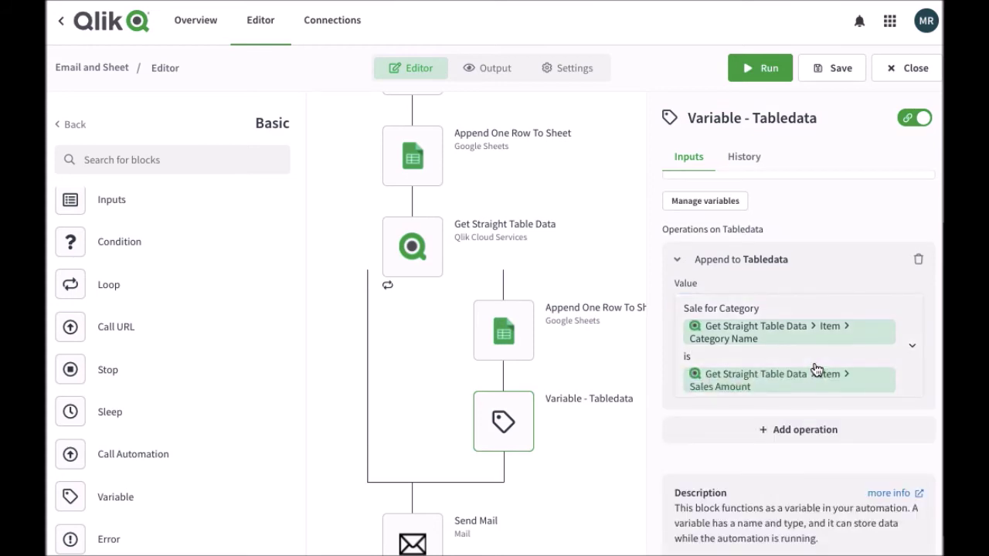
{"action": "left_click", "coordinate": [902, 386]}
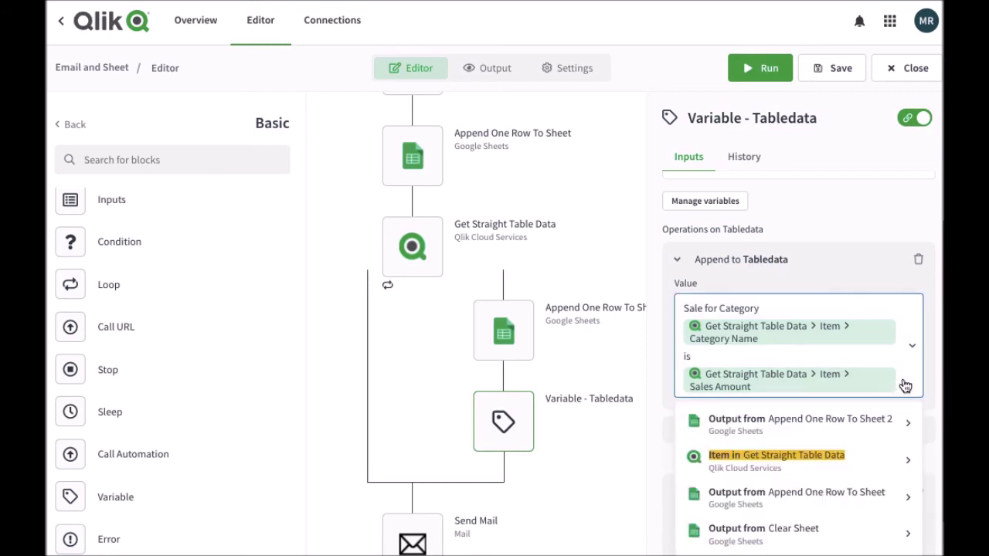
{"action": "key", "text": "Return"}
{"action": "type", "text": "<br>"}
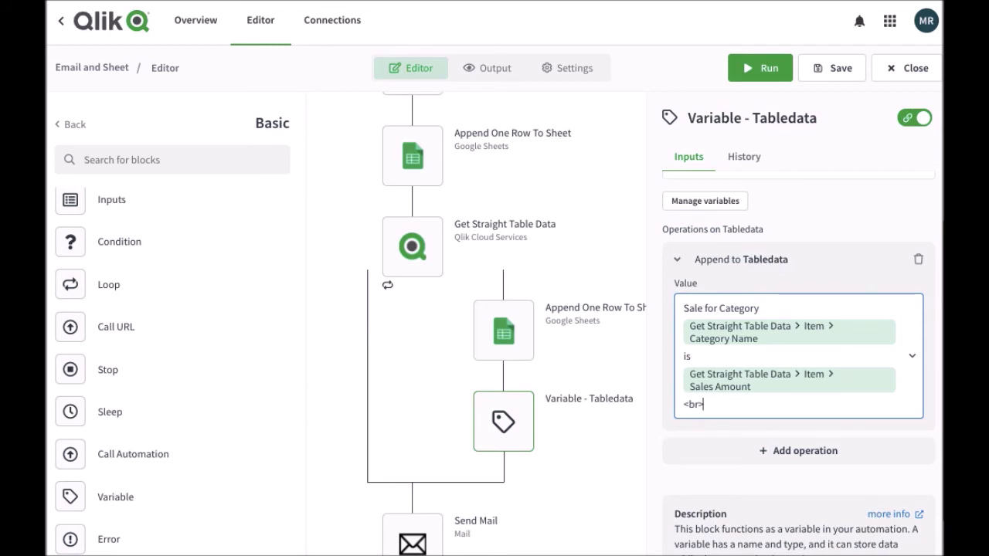
{"action": "key", "text": "shift+Left"}
{"action": "key", "text": "shift+Left"}
{"action": "key", "text": "shift+Left"}
{"action": "key", "text": "shift+Left"}
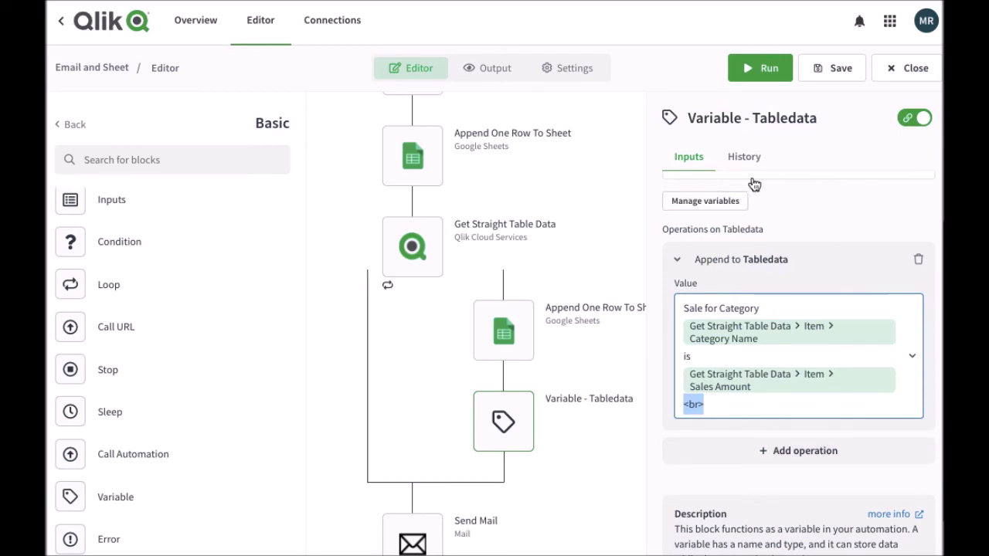
- Test-run up to the Variable block and remove the table data from Send Mail's body
{"action": "mouse_move", "coordinate": [505, 415]}
{"action": "left_click", "coordinate": [461, 400]}
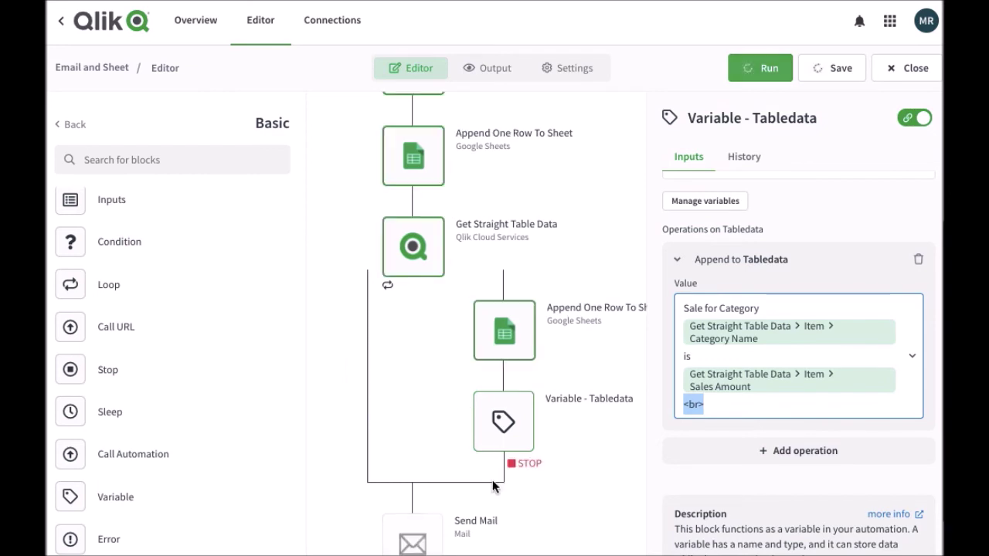
{"action": "scroll", "coordinate": [453, 459], "scroll_direction": "down", "scroll_amount": 2}
{"action": "left_click", "coordinate": [401, 425]}
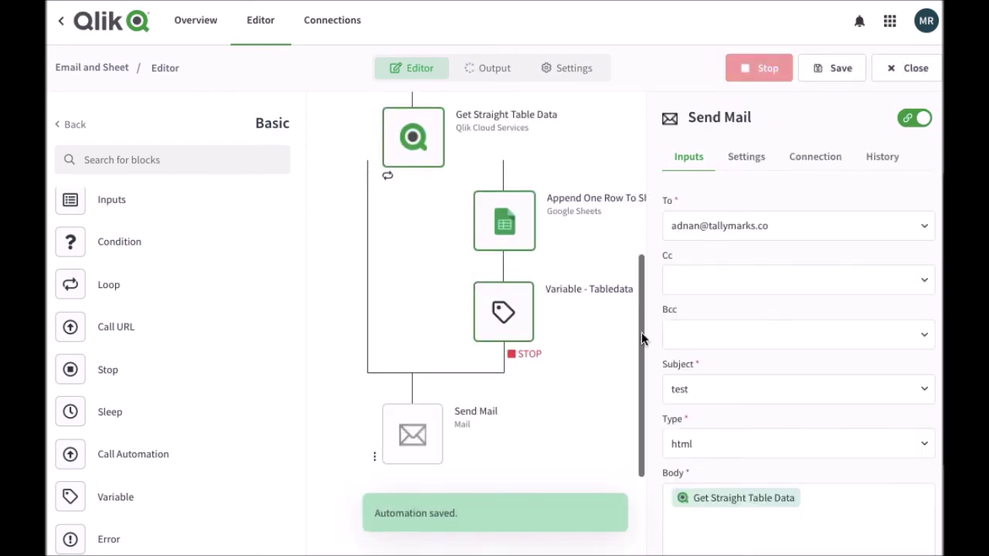
{"action": "scroll", "coordinate": [735, 325], "scroll_direction": "down", "scroll_amount": 2}
{"action": "left_click", "coordinate": [798, 378]}
{"action": "left_click", "coordinate": [747, 425]}
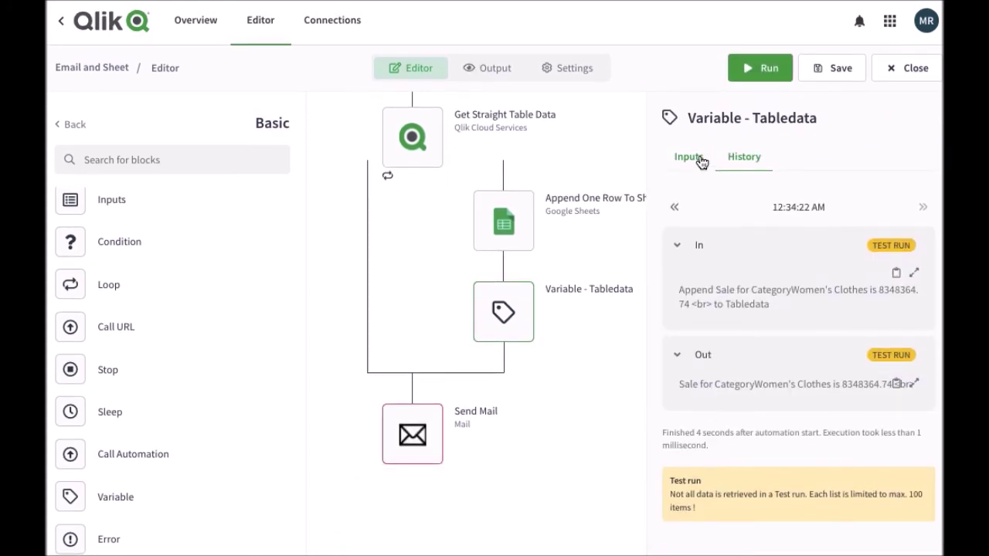
{"action": "left_click", "coordinate": [688, 156]}
- Insert the Tabledata variable into the Send Mail body
{"action": "left_click", "coordinate": [417, 434]}
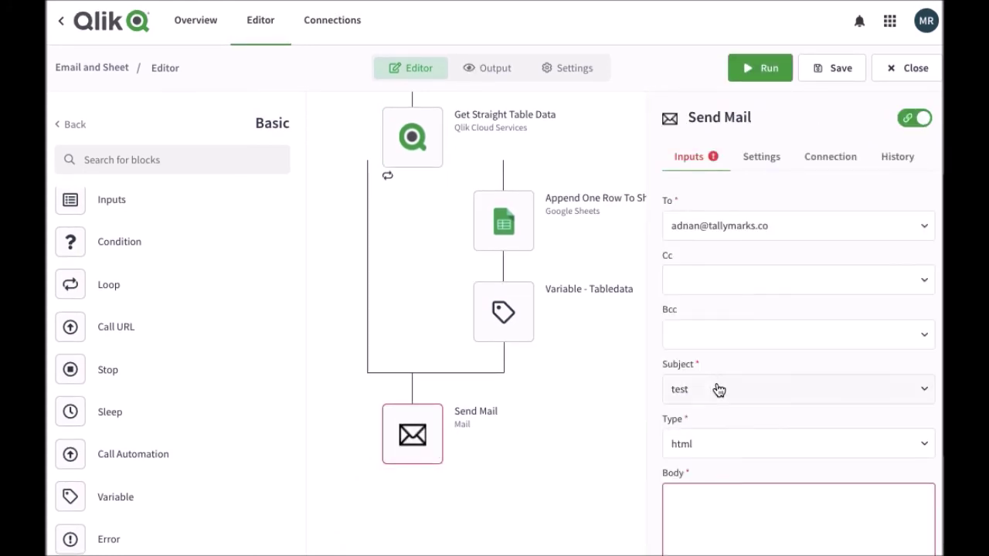
{"action": "scroll", "coordinate": [731, 310], "scroll_direction": "down", "scroll_amount": 2}
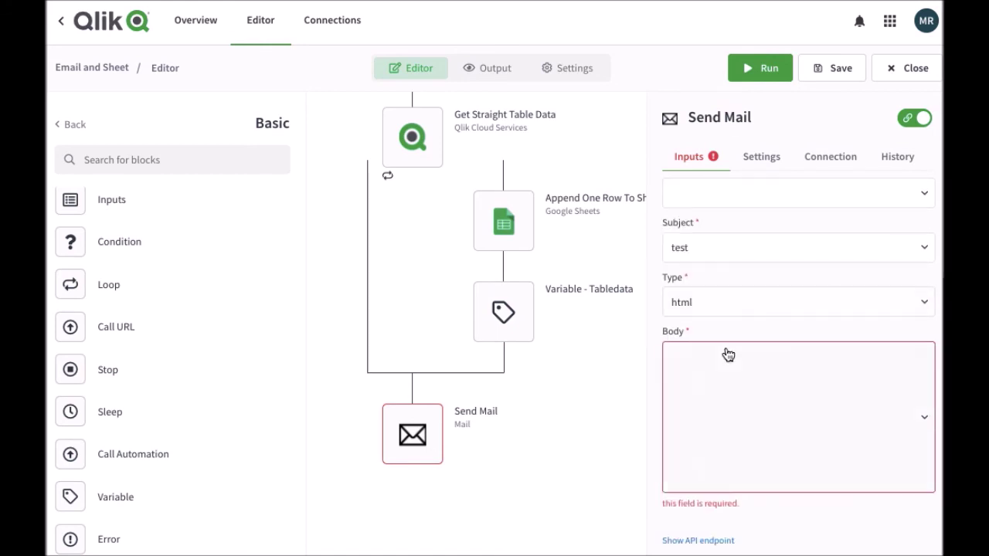
{"action": "left_click", "coordinate": [728, 354]}
{"action": "left_click", "coordinate": [750, 294]}
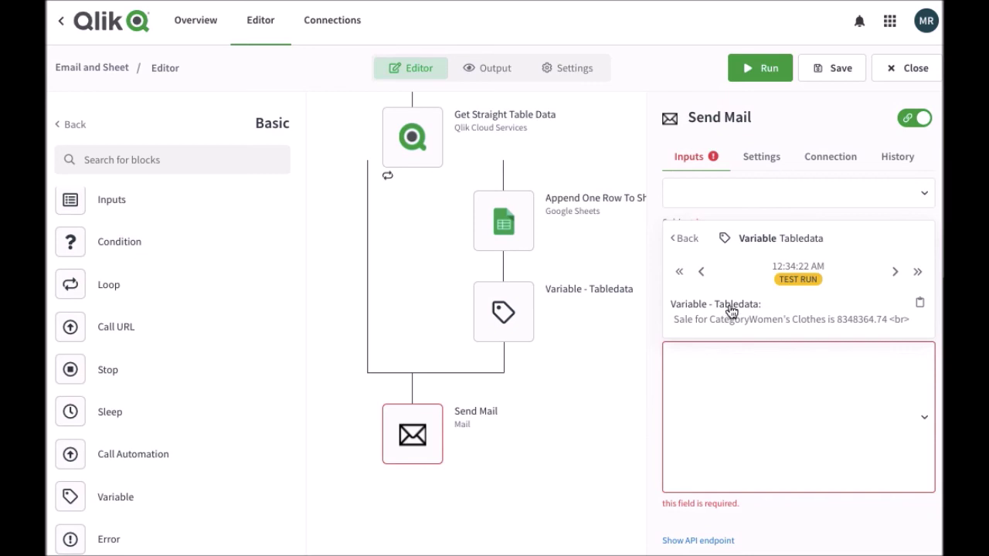
{"action": "left_click", "coordinate": [731, 310]}
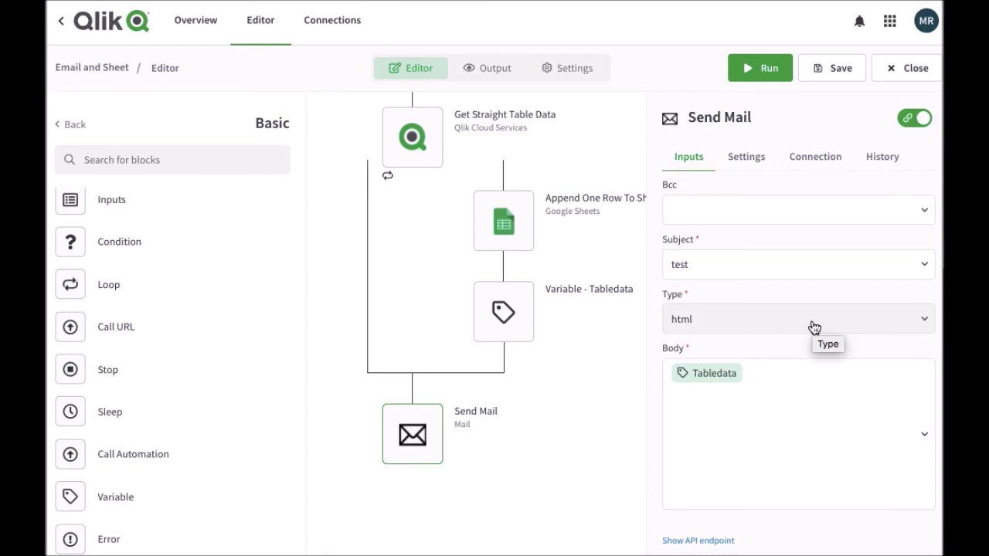
- Run the full automation to email the Tabledata sales lines for all eight categories
{"action": "left_click", "coordinate": [767, 82]}
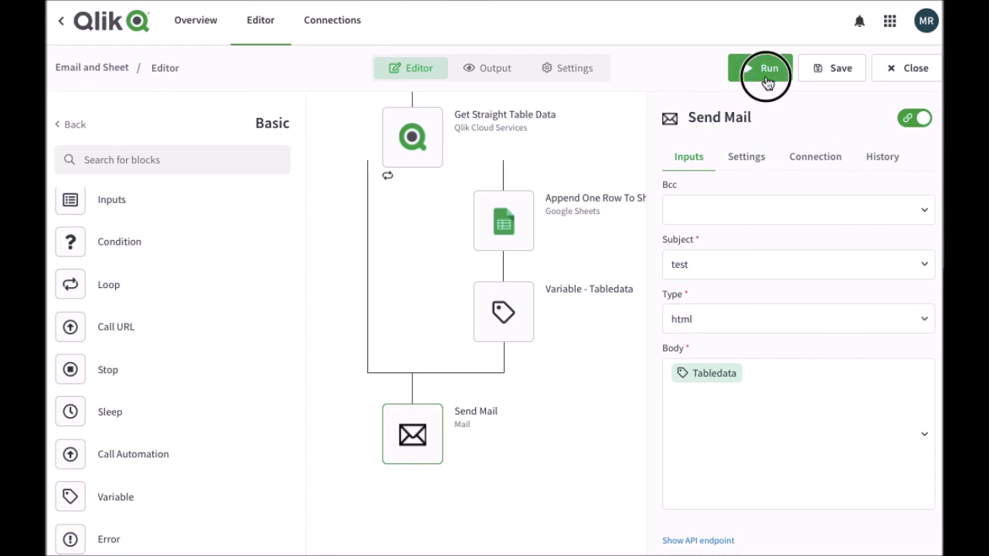